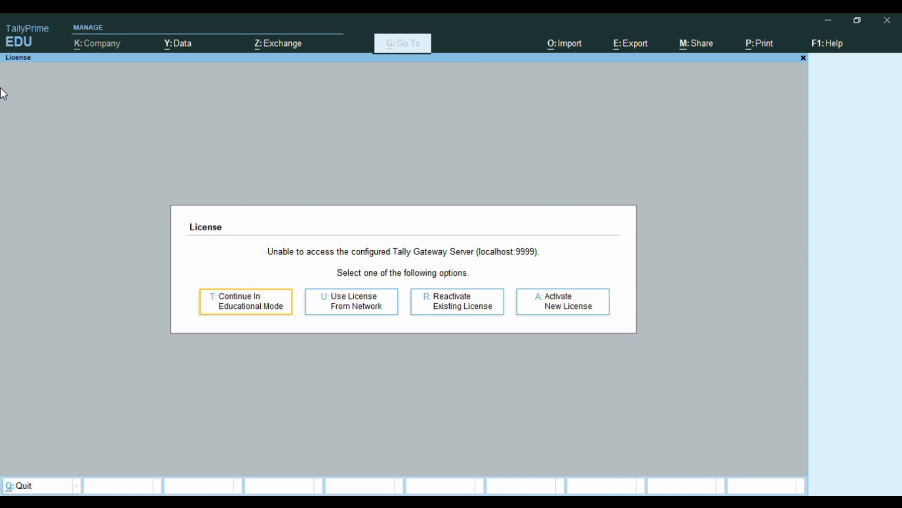
Browse the licence options (network, reactivate, new licence), then choose Continue In Educational Mode.
key("Right")
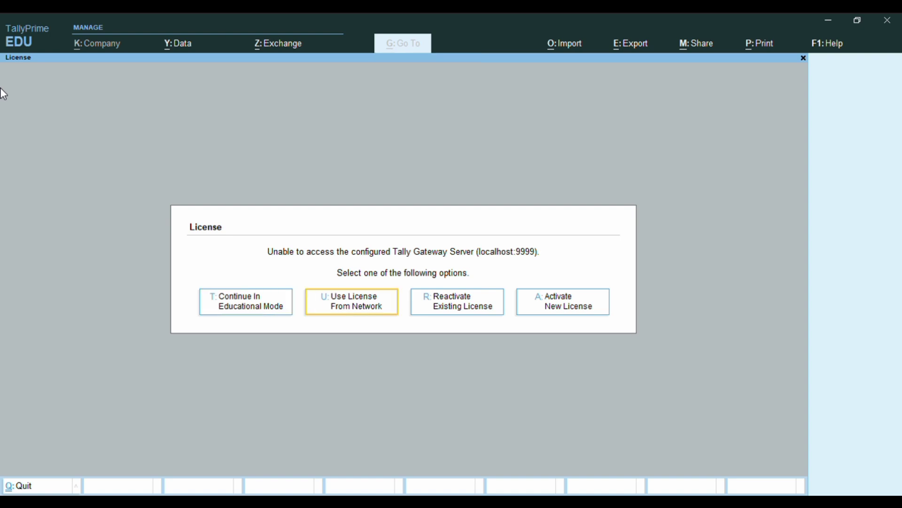
key("Left")
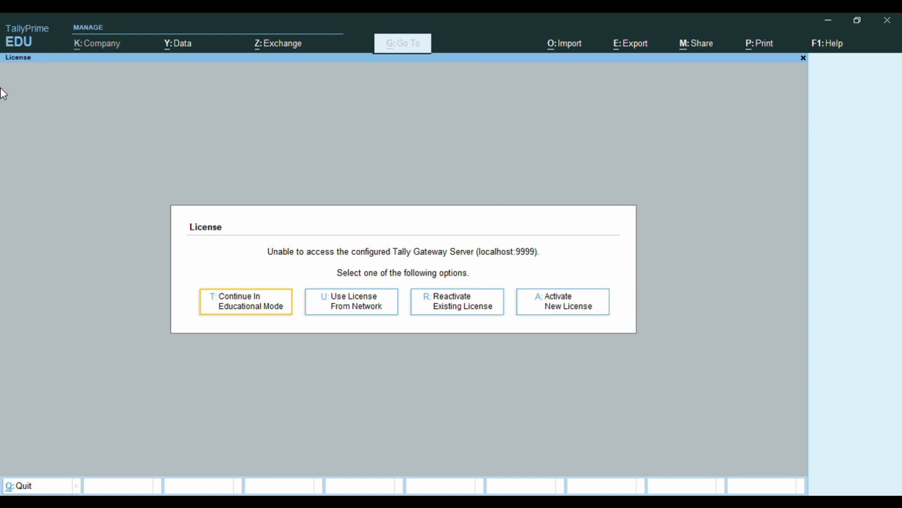
key("Right")
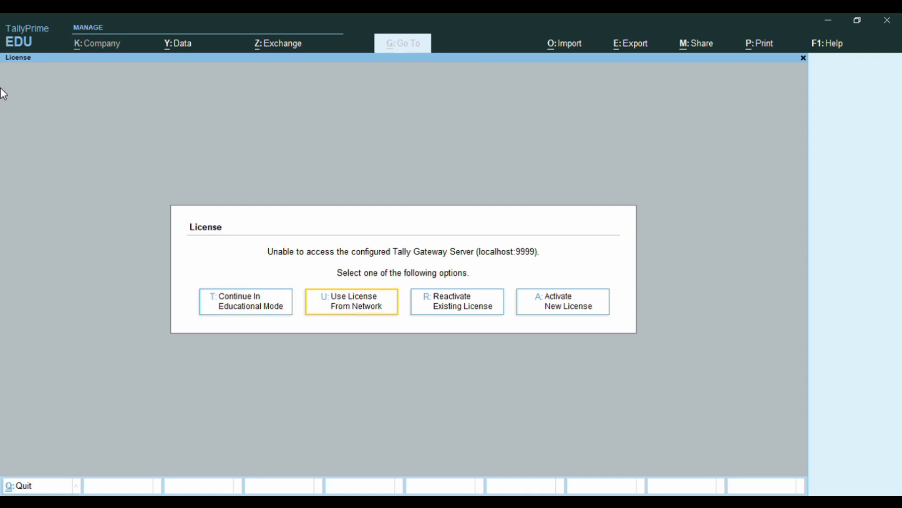
key("Left")
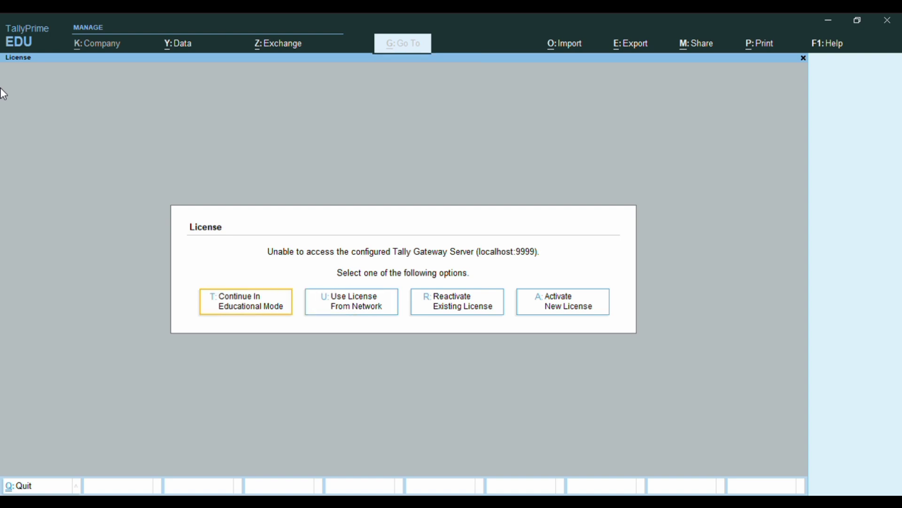
key("Right")
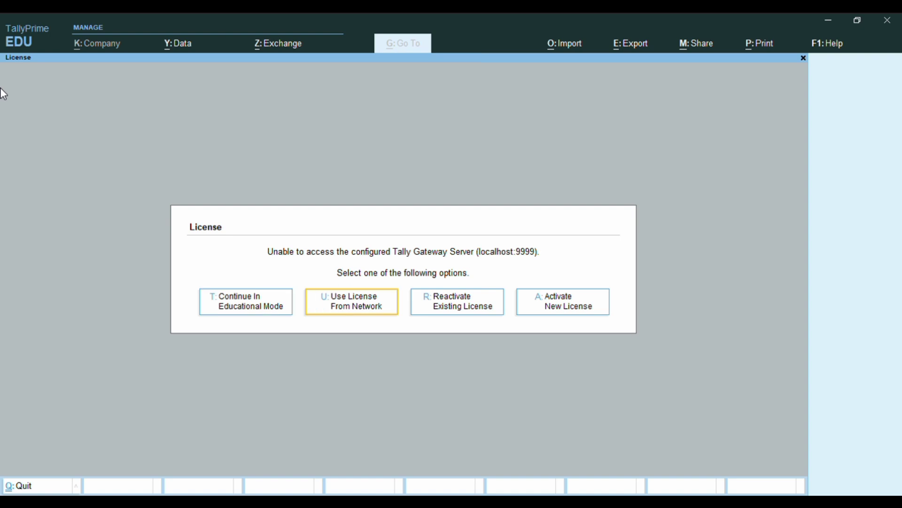
key("Left")
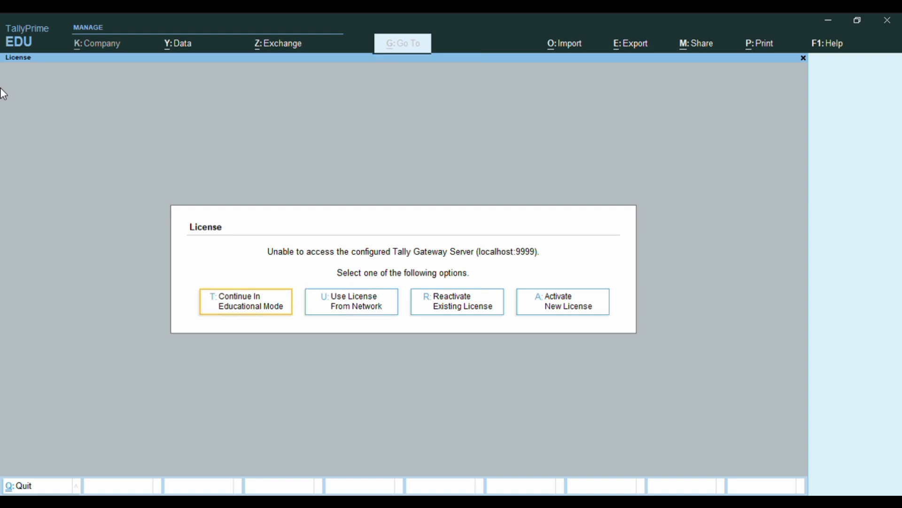
key("Right")
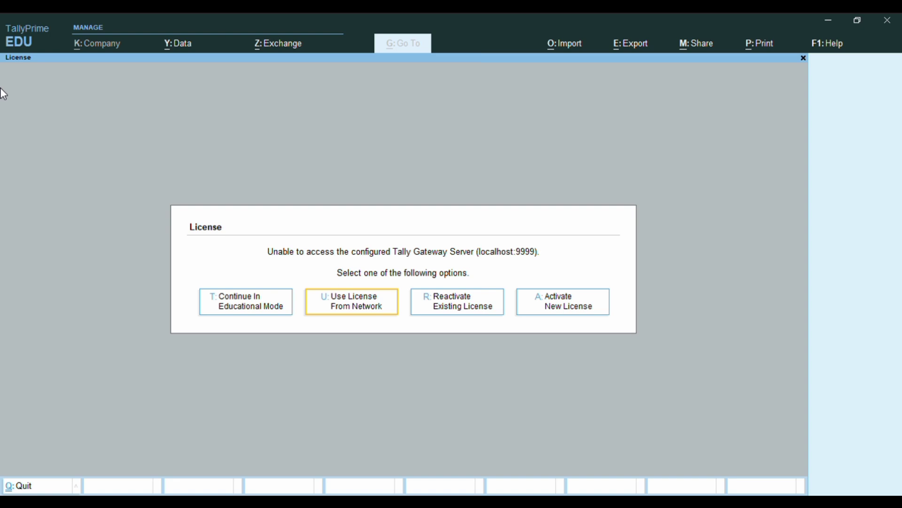
key("Right")
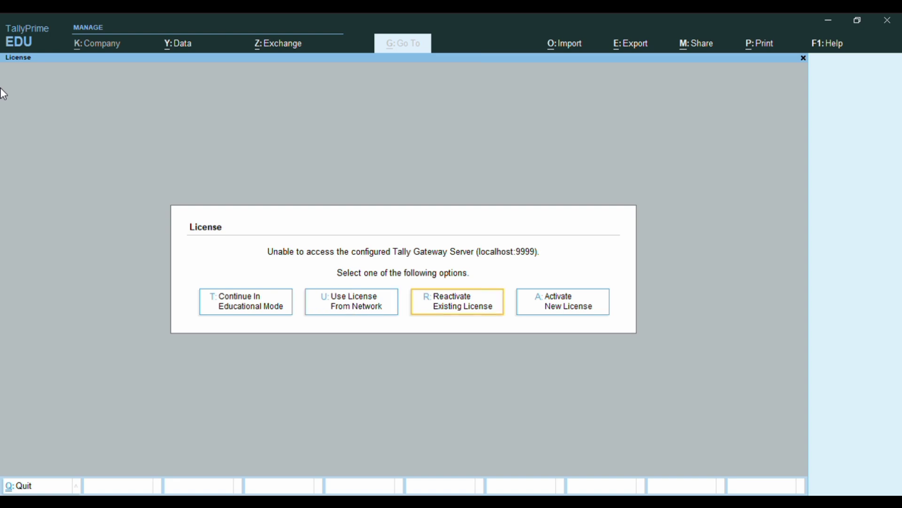
key("Right")
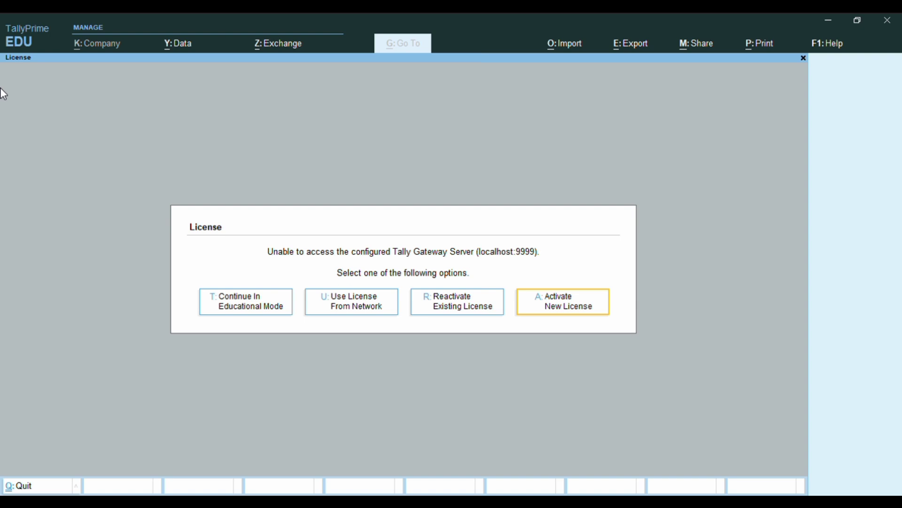
key("Right")
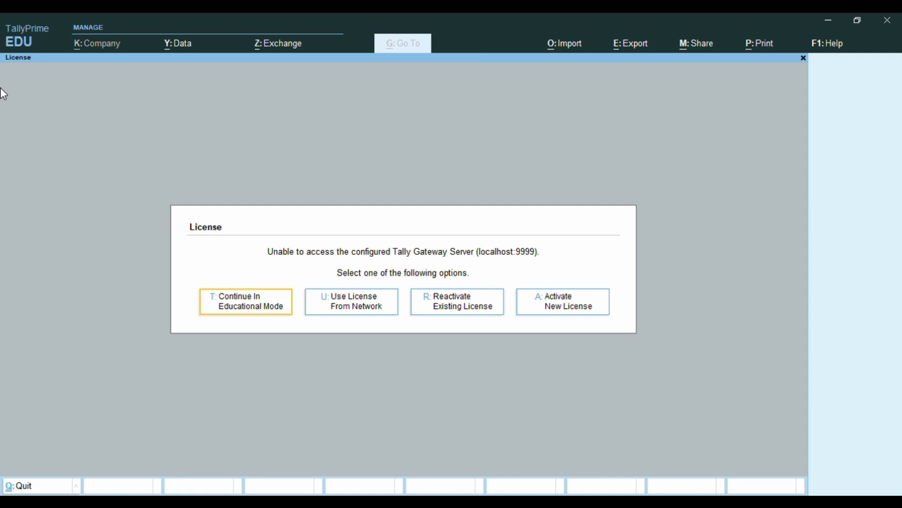
key("Return")
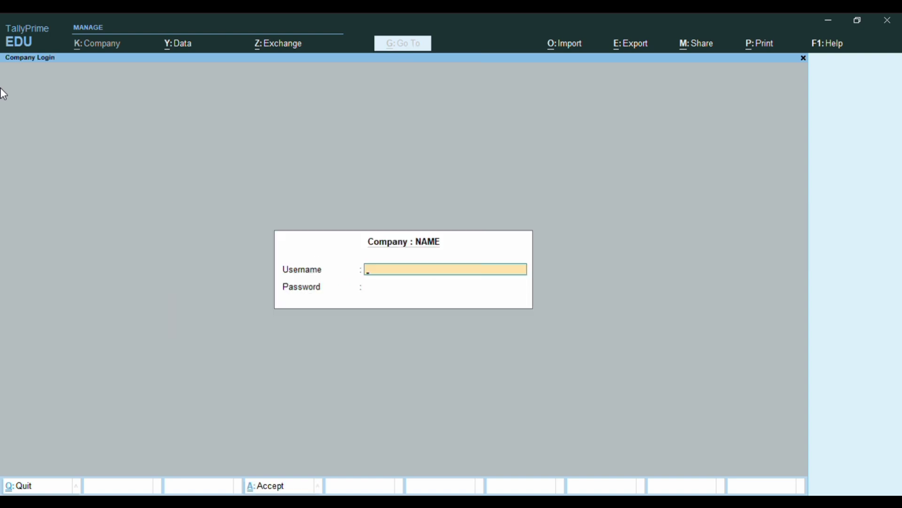
Log in to company NAME with its username and password.
type("123")
key("Return")
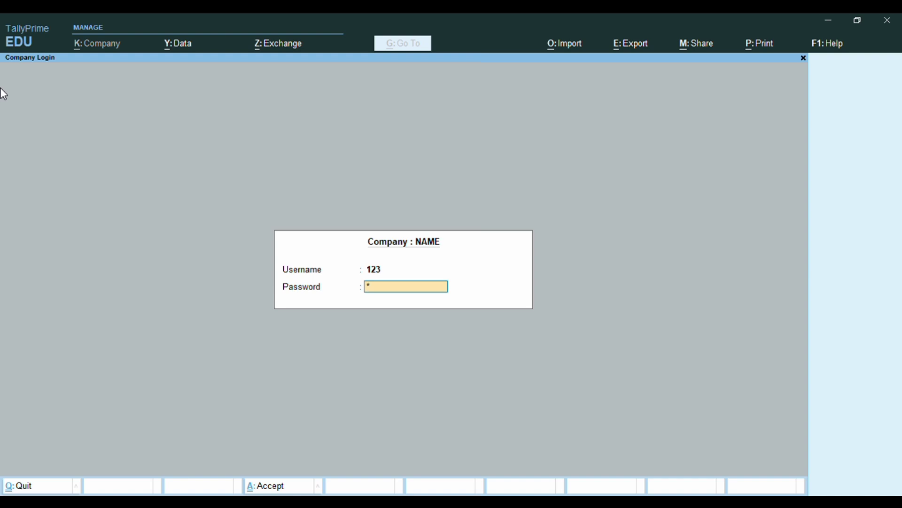
key("Return")
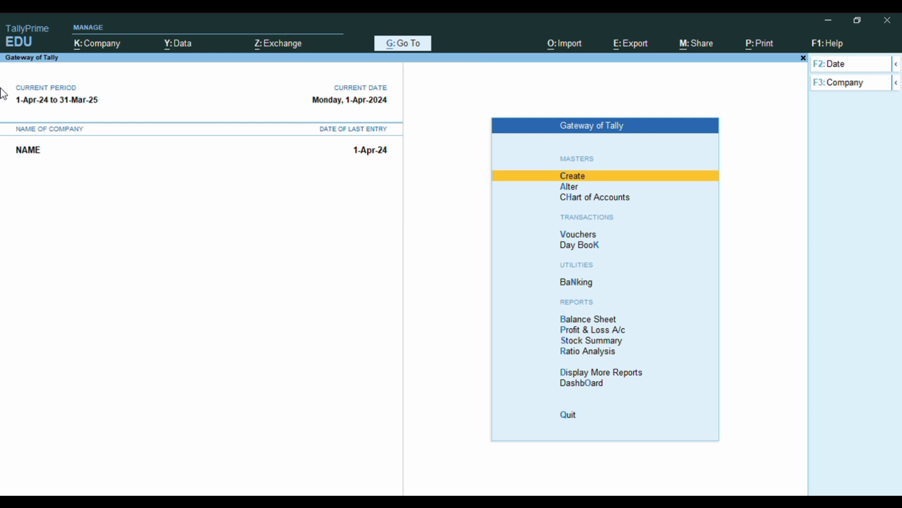
Choose Create Company from the Alt+F3 Select Company list.
key("alt+F3")
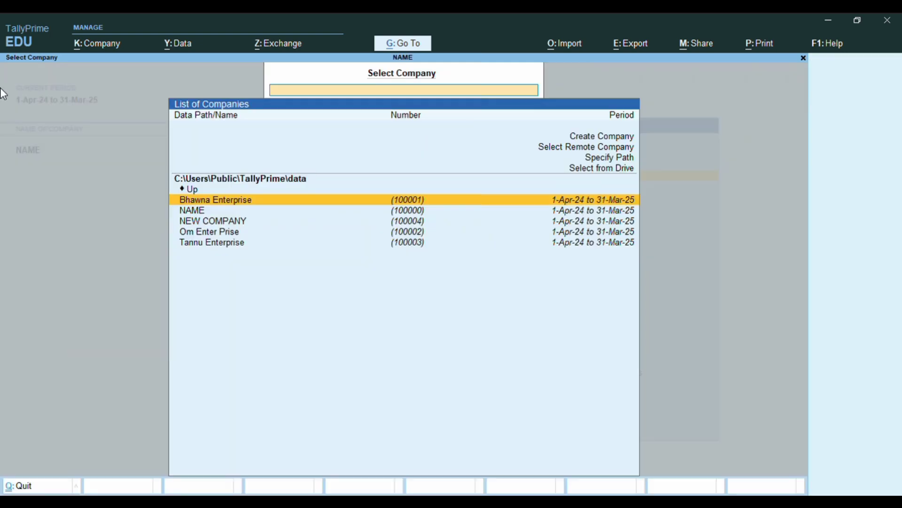
key("Up")
key("Up")
key("Up")
key("Up")
key("Up")
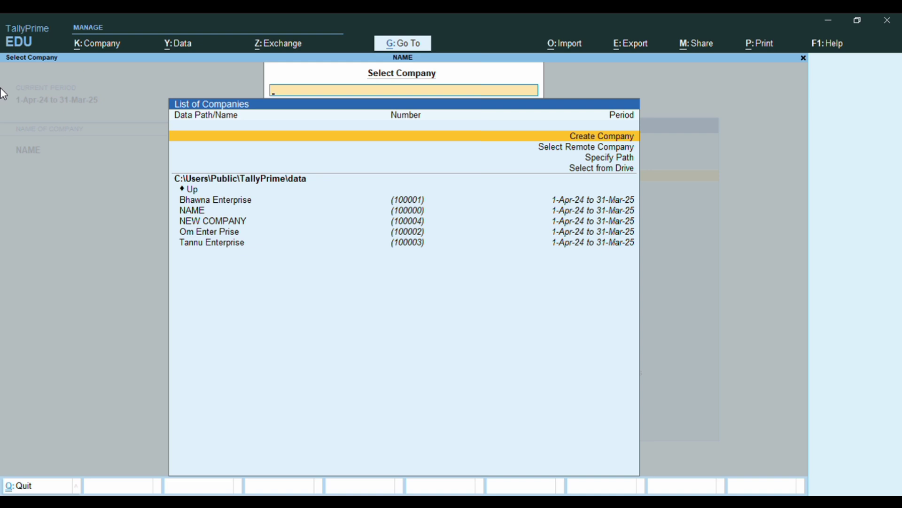
key("Return")
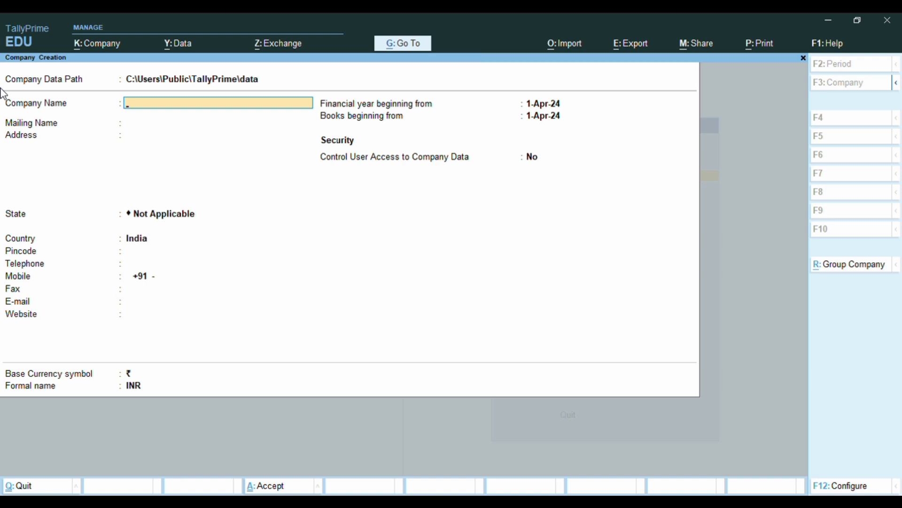
Enter NAMAN ENTERPRISES as company and mailing name, with AGRA as the address.
type("NAMAN ENTWR")
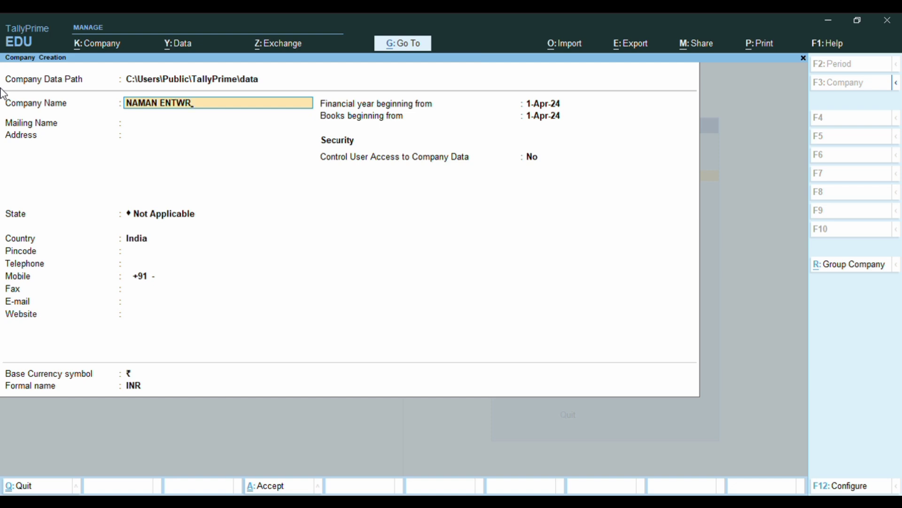
key("BackSpace")
key("BackSpace")
type("ERPRISES")
key("Return")
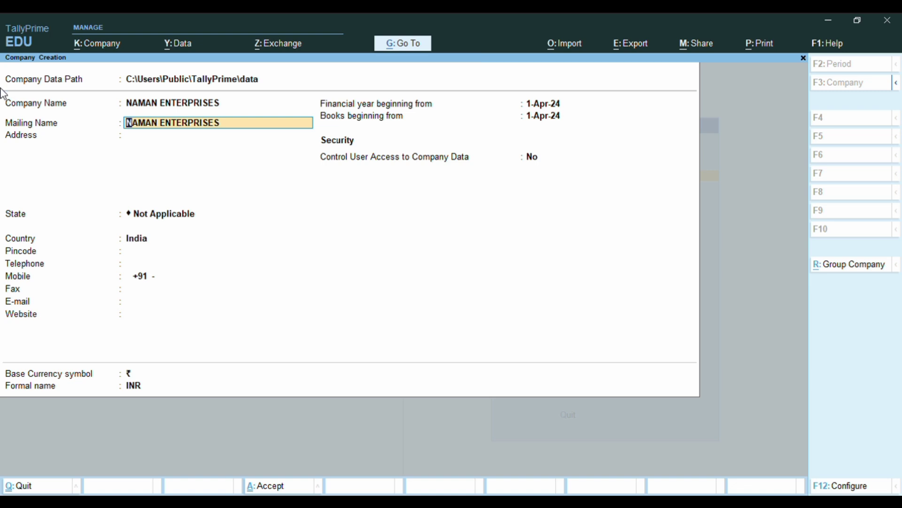
key("Return")
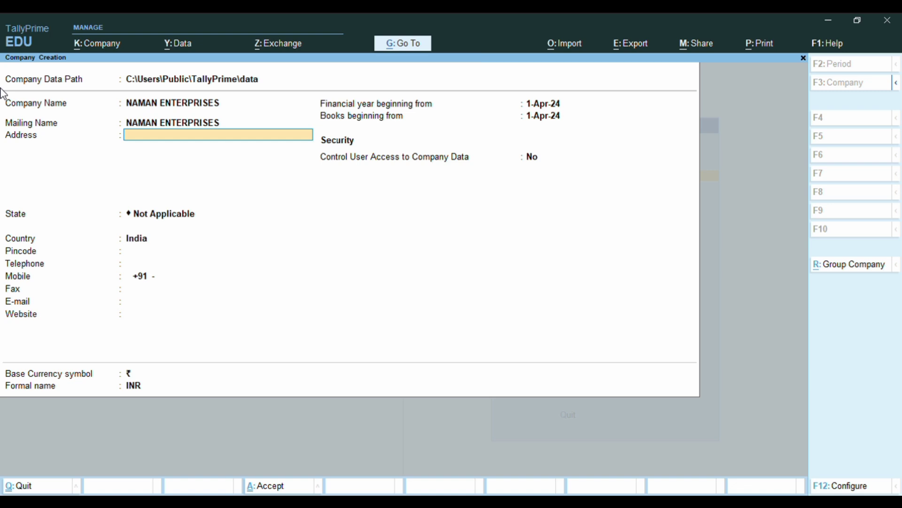
type("AGRA")
key("Return")
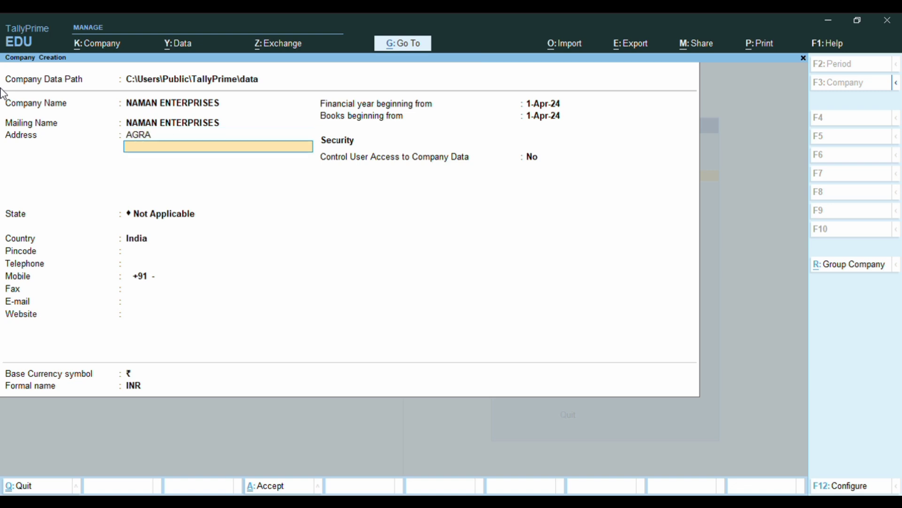
key("Return")
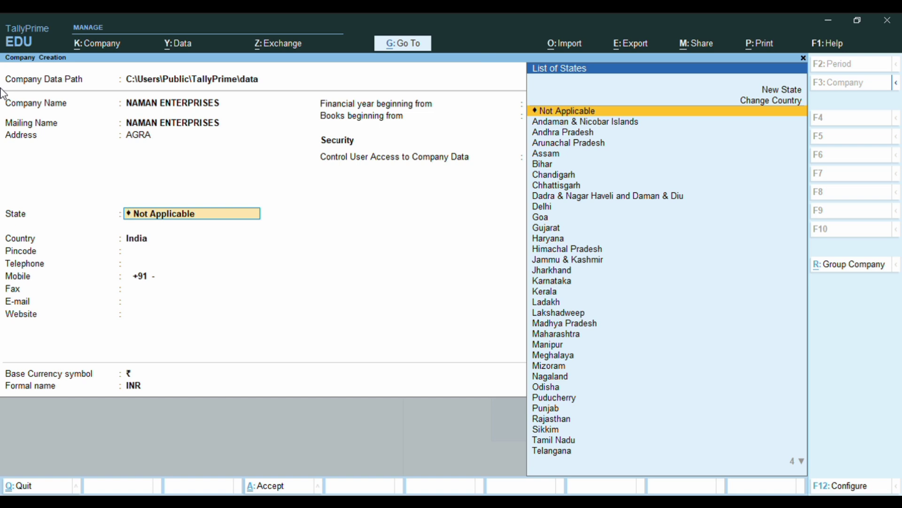
Set the state to Uttar Pradesh and leave pincode and telephone blank.
type("UTT")
key("Down")
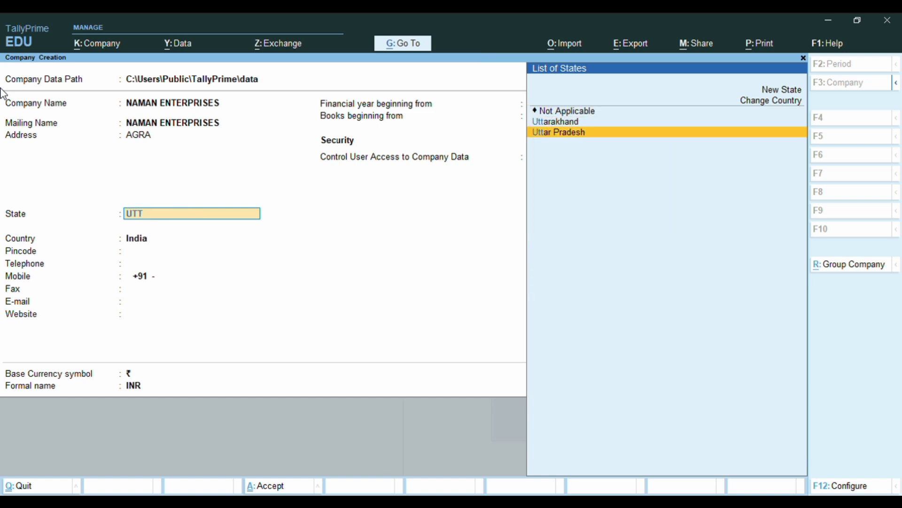
key("Return")
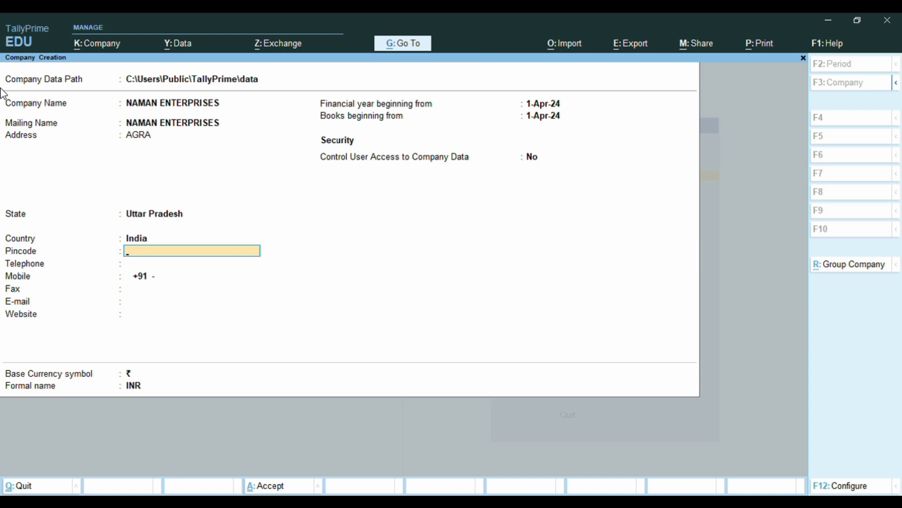
key("Return")
key("Return")
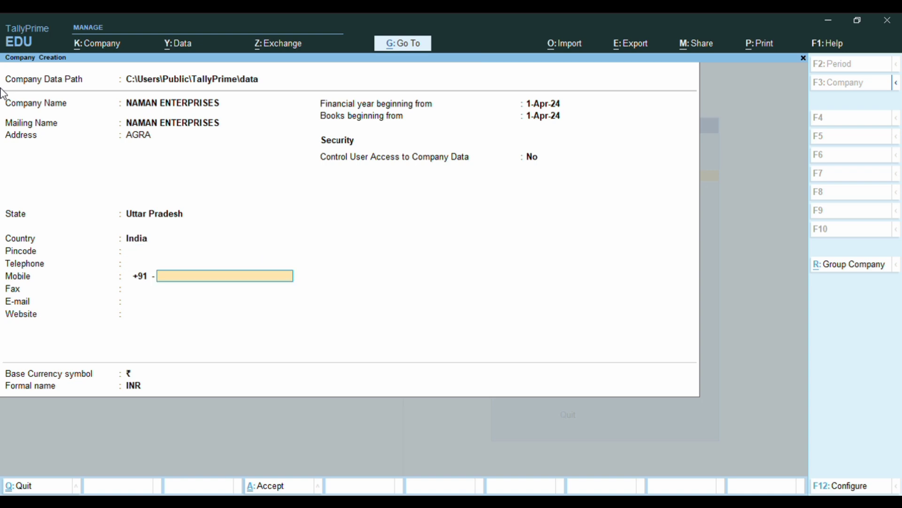
key("Return")
key("Return")
key("Return")
key("Return")
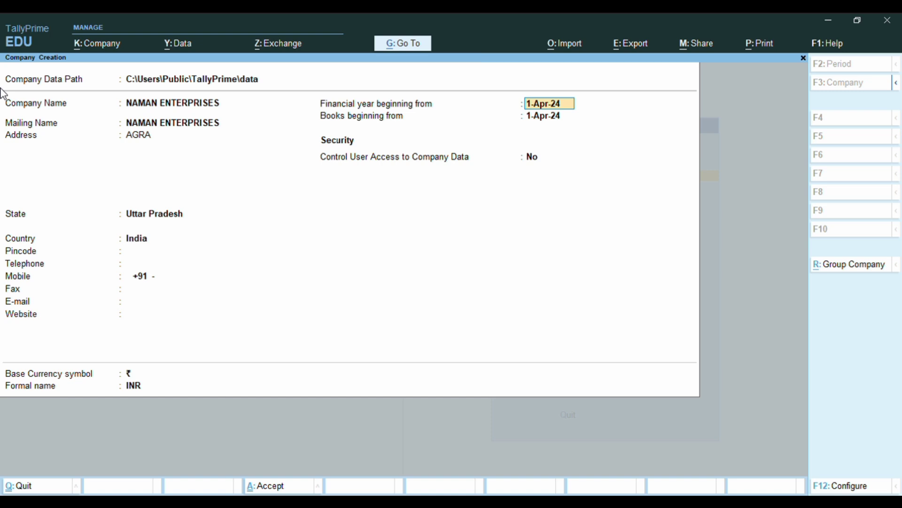
Keep 1-Apr-24 as financial year and books beginning, and enable user access control.
key("Return")
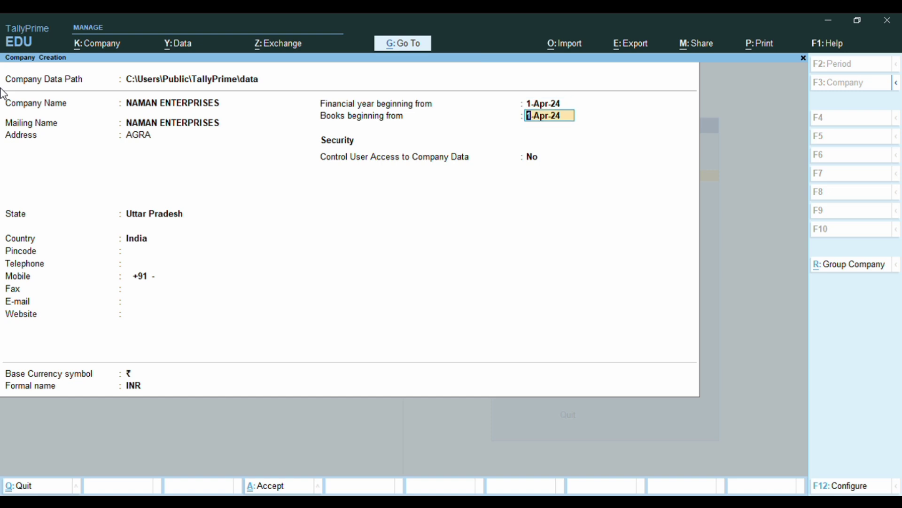
key("Return")
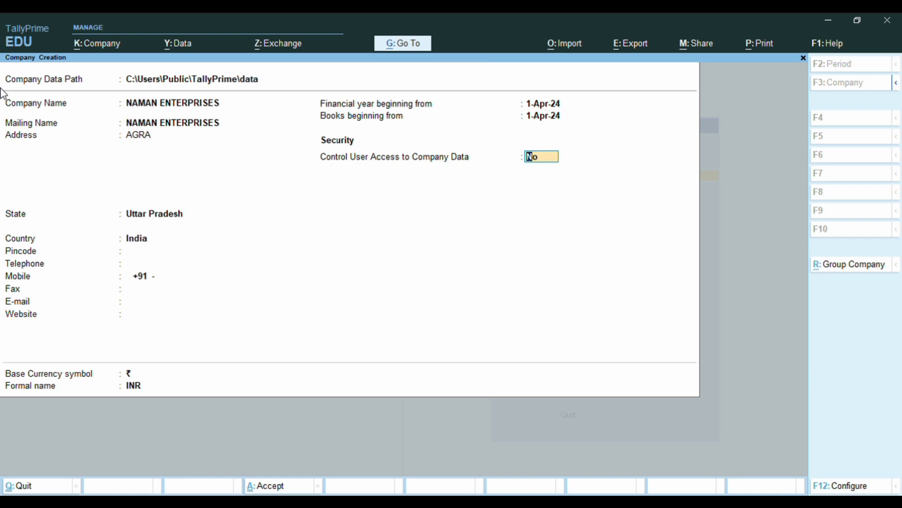
type("Y")
key("Return")
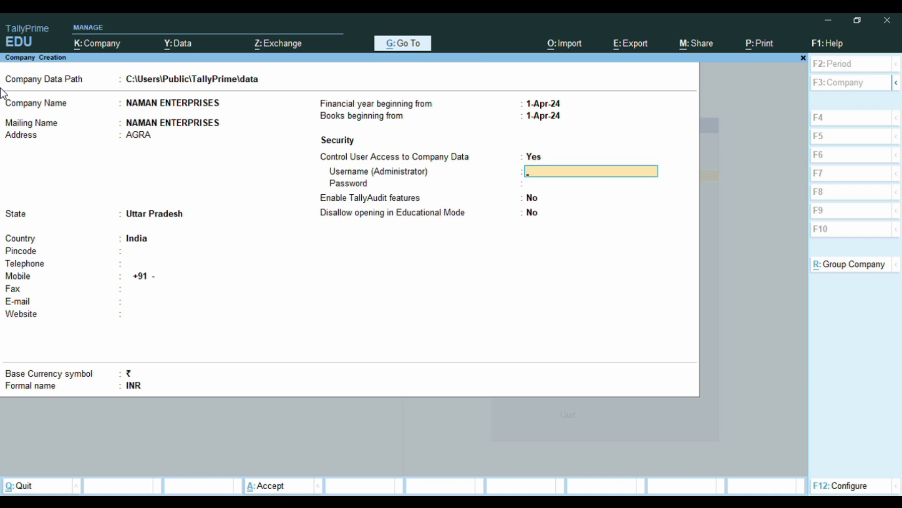
Enter the administrator username, password and confirmation, then finish the remaining fields.
key("Return")
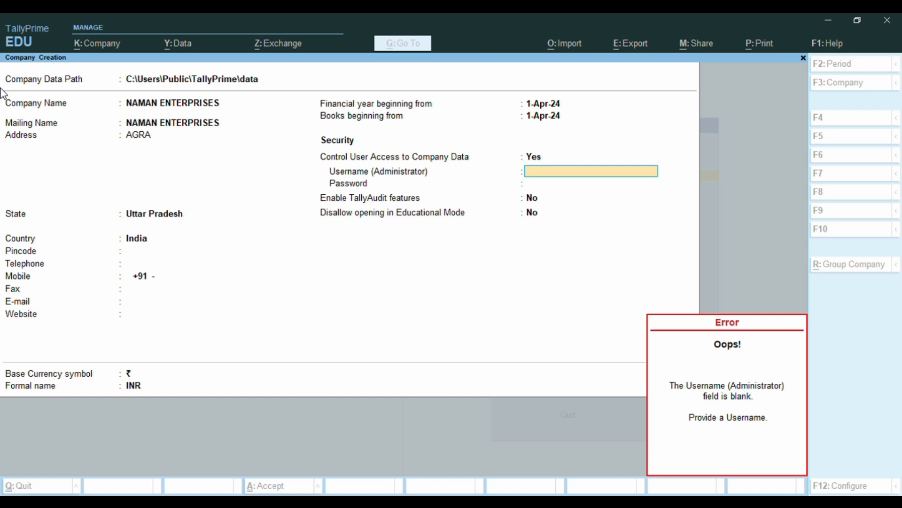
type("123")
key("Return")
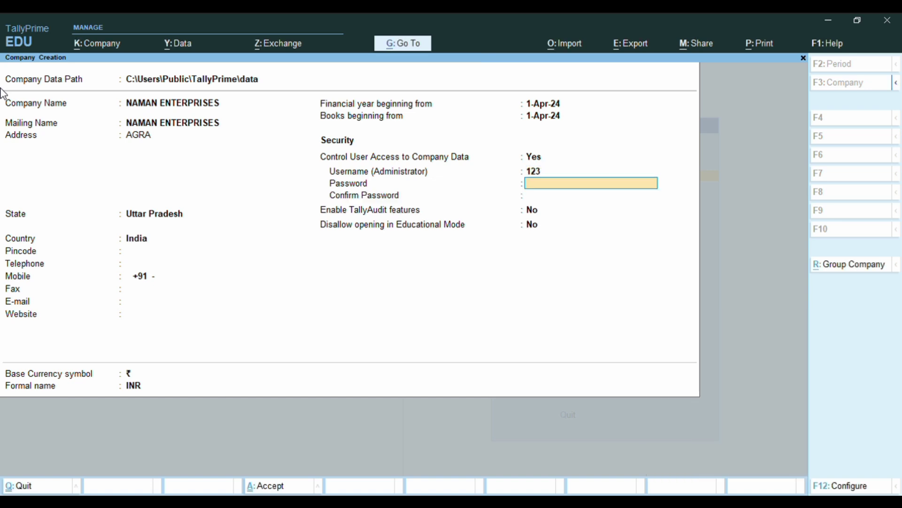
type("123")
key("Return")
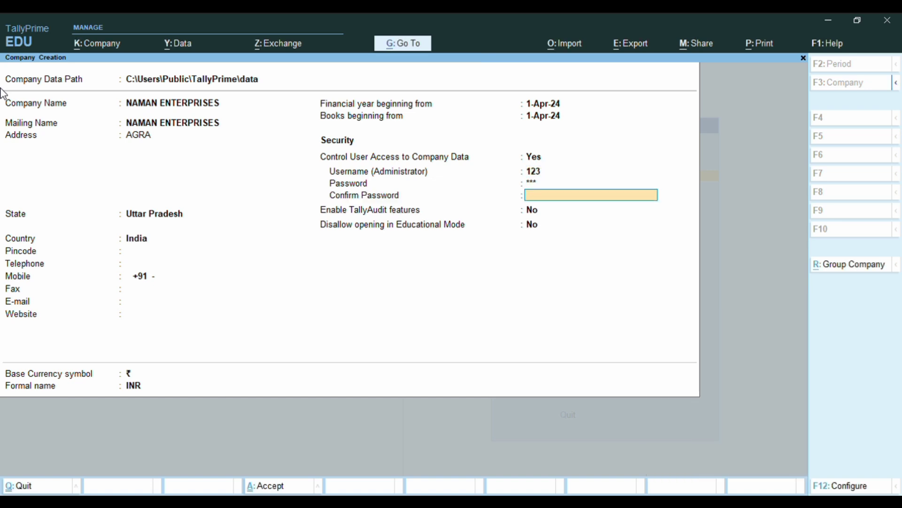
key("BackSpace")
type("123")
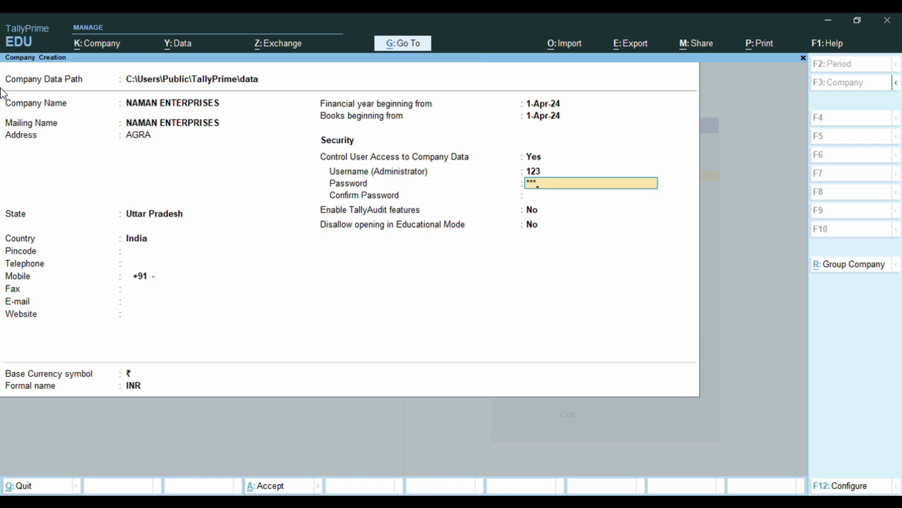
key("Return")
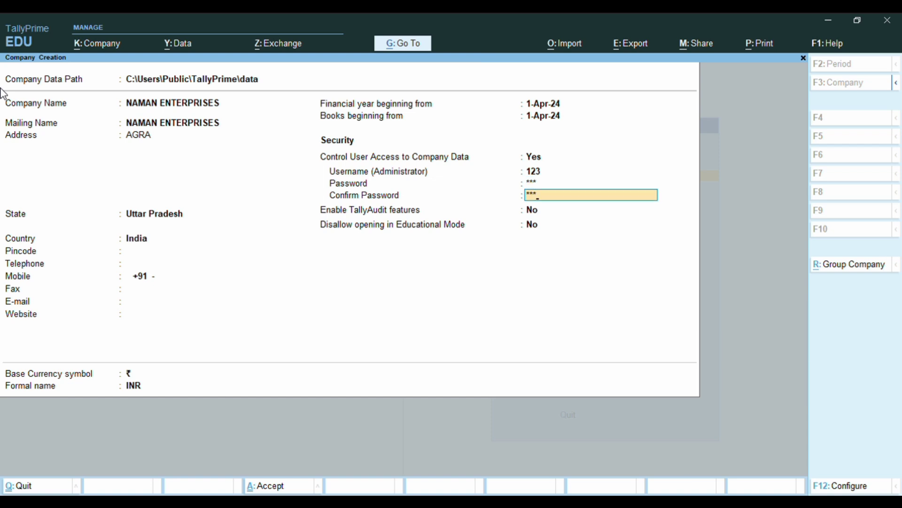
type("123")
key("Return")
key("Return")
key("Return")
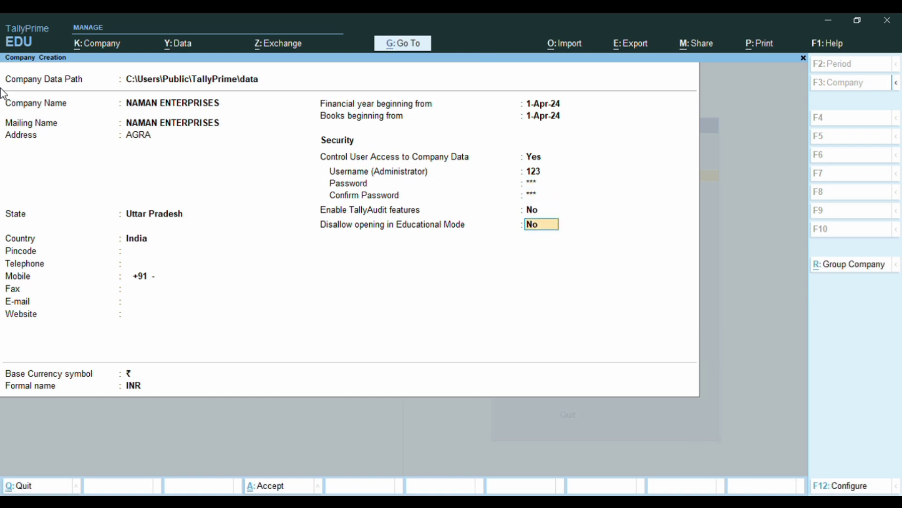
key("Return")
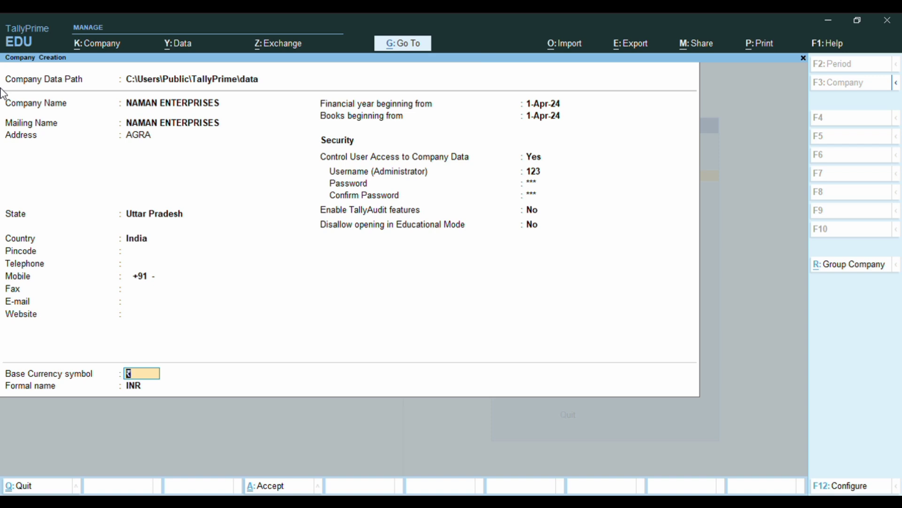
key("Return")
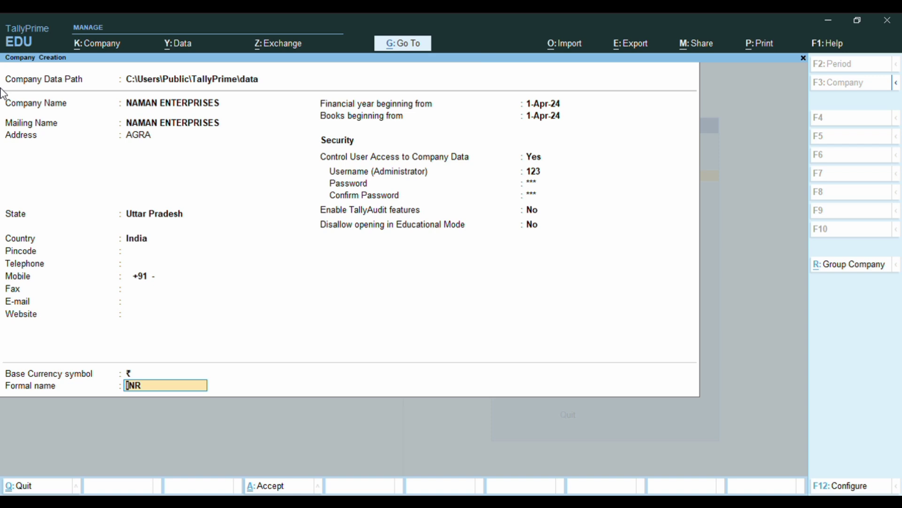
key("Return")
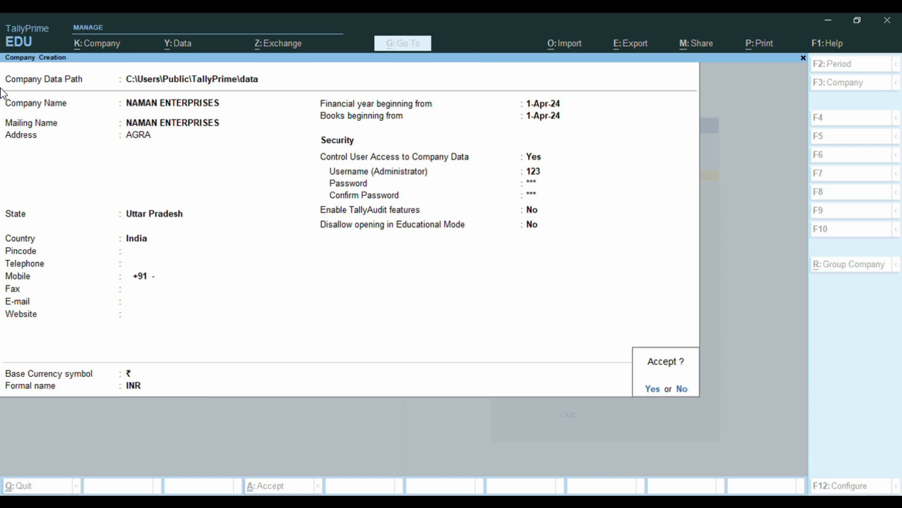
Accept the new company and log in to NAMAN ENTERPRISES with its username and password.
key("Return")
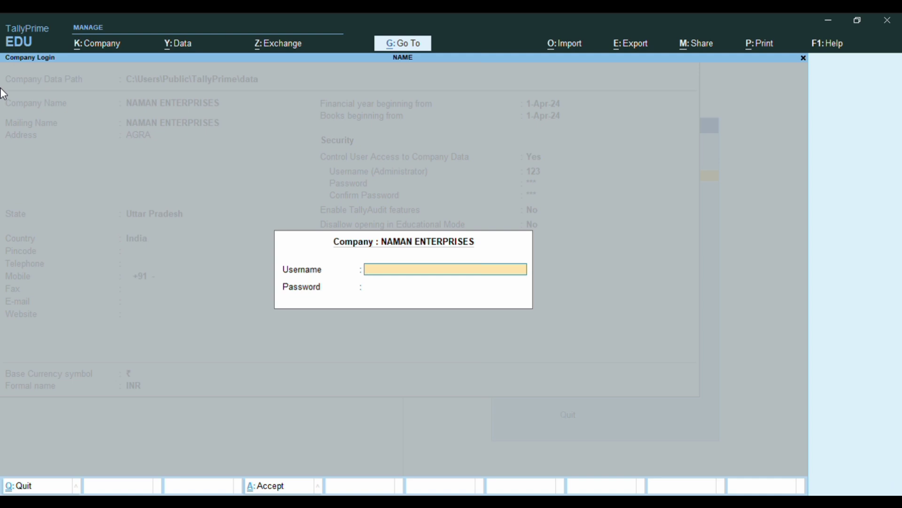
type("123")
key("Return")
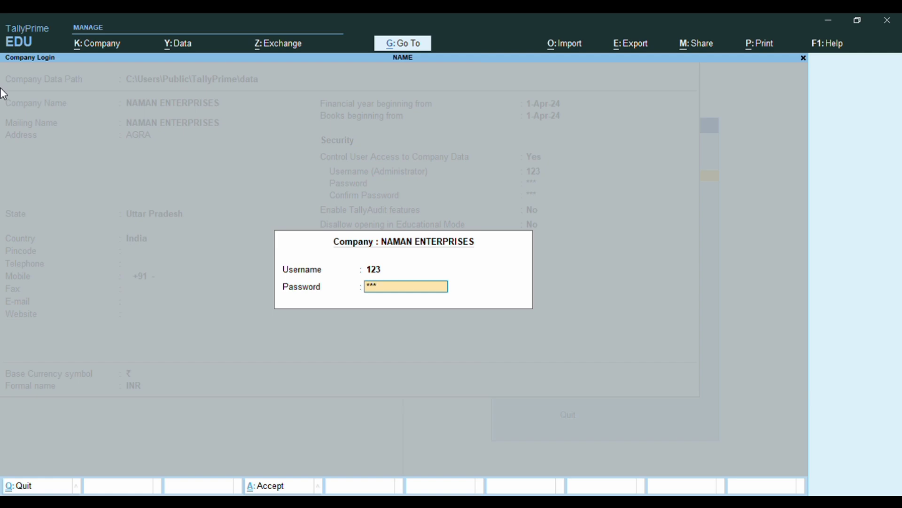
type("123")
key("Return")
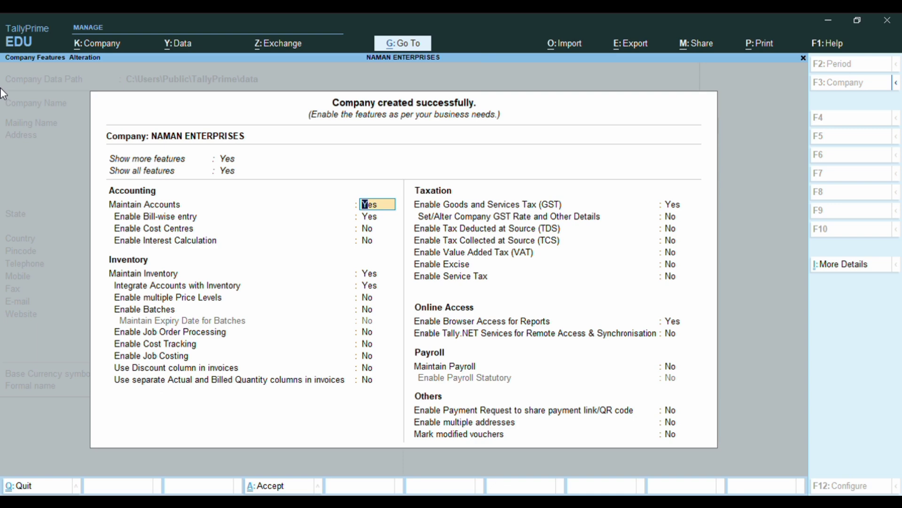
Set Bill-wise entry, Maintain Inventory and Enable GST to No, then accept the features.
key("Return")
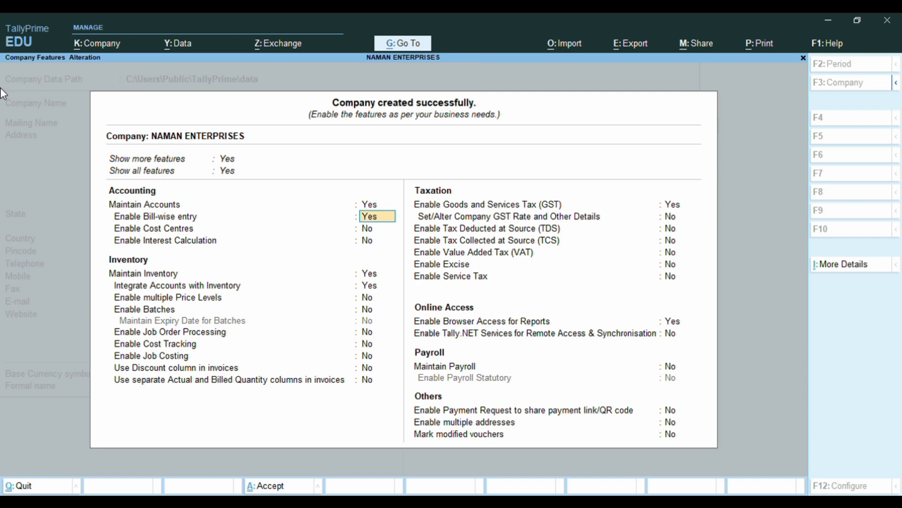
type("N")
key("Return")
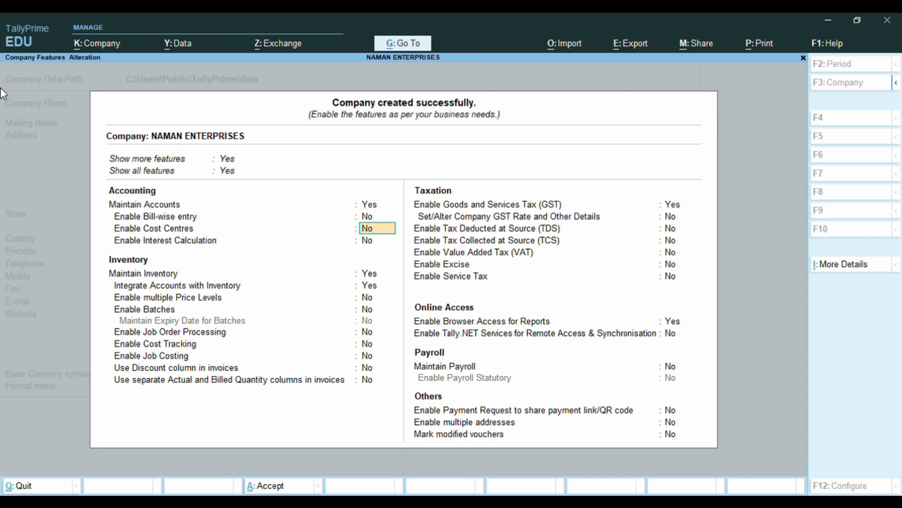
key("Return")
key("Return")
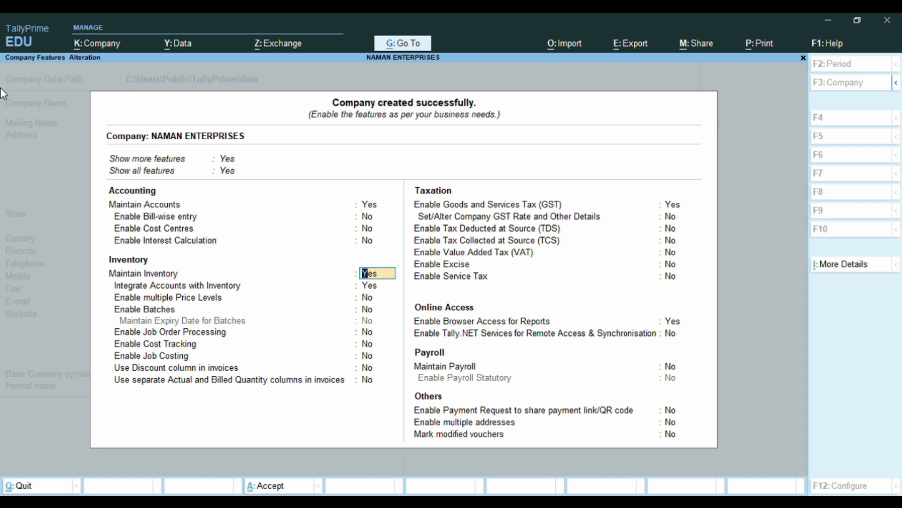
type("N")
key("Return")
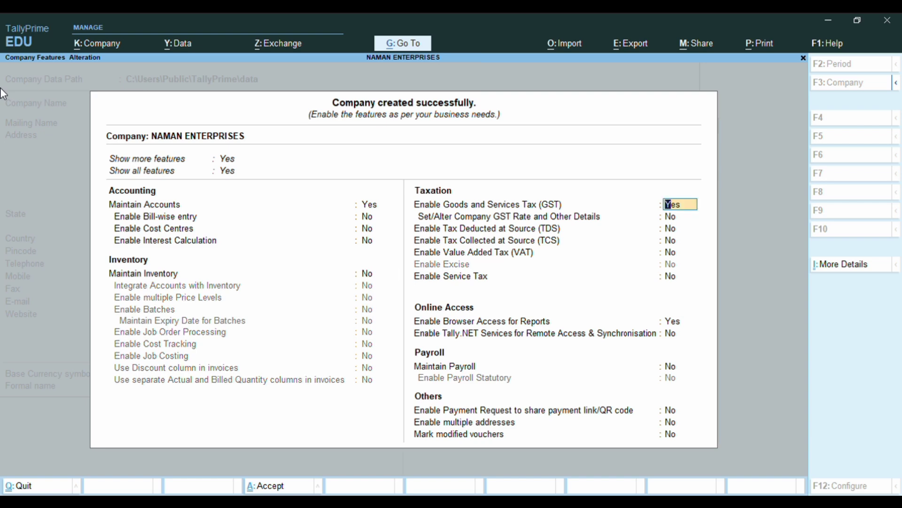
type("N")
key("Return")
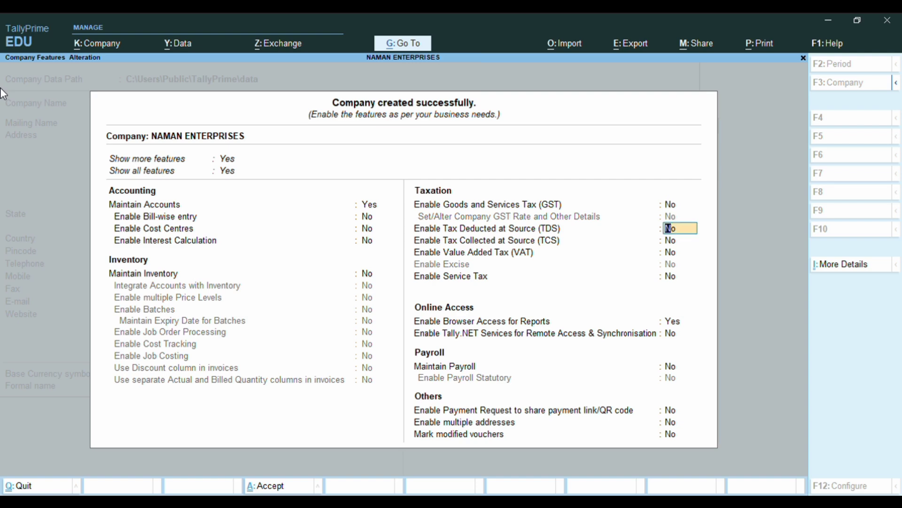
key("Down")
key("Down")
key("Down")
key("Down")
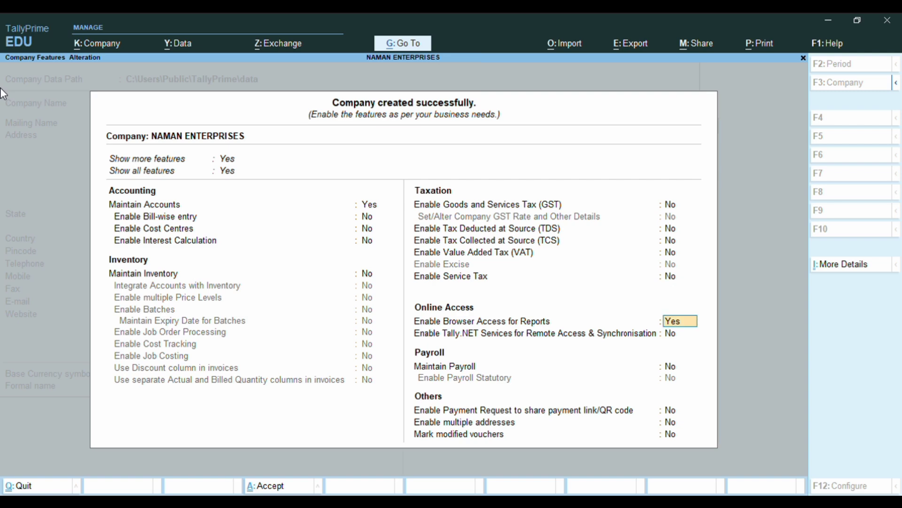
key("Down")
key("Down")
key("Down")
key("Down")
key("Down")
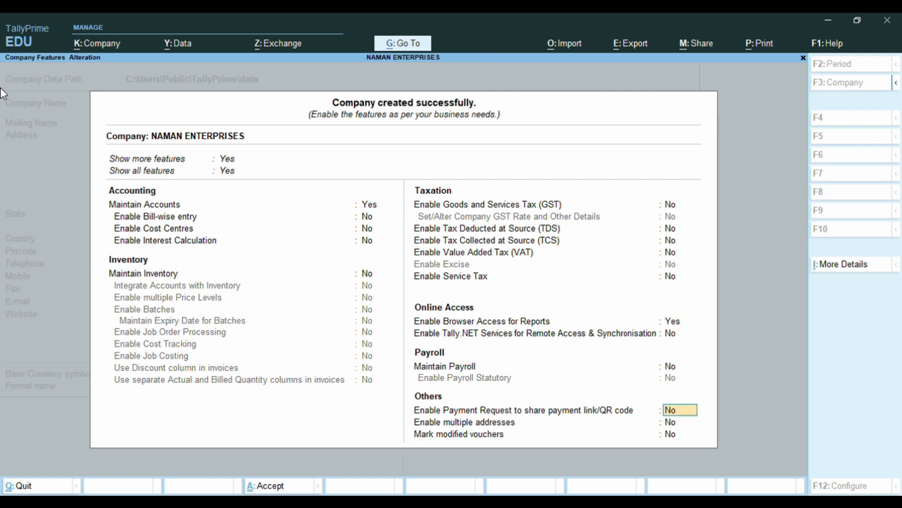
key("Return")
key("y")
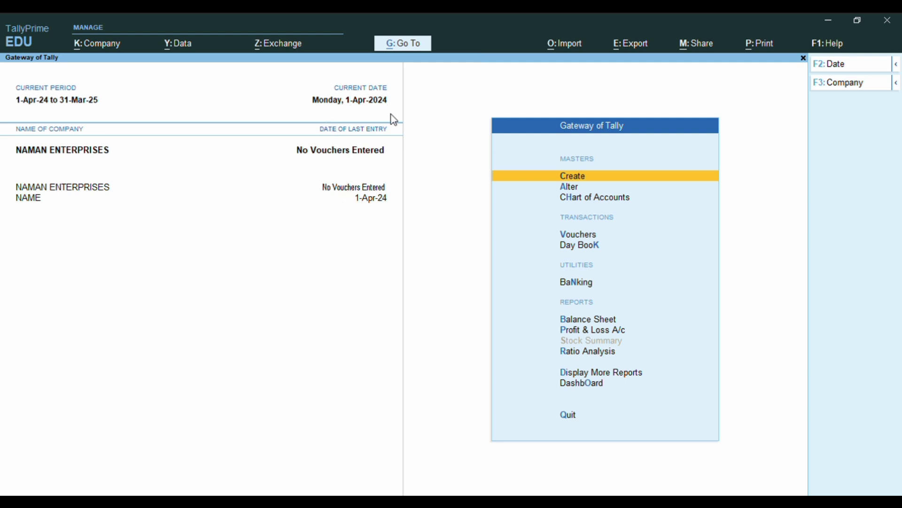
key("alt+F2")
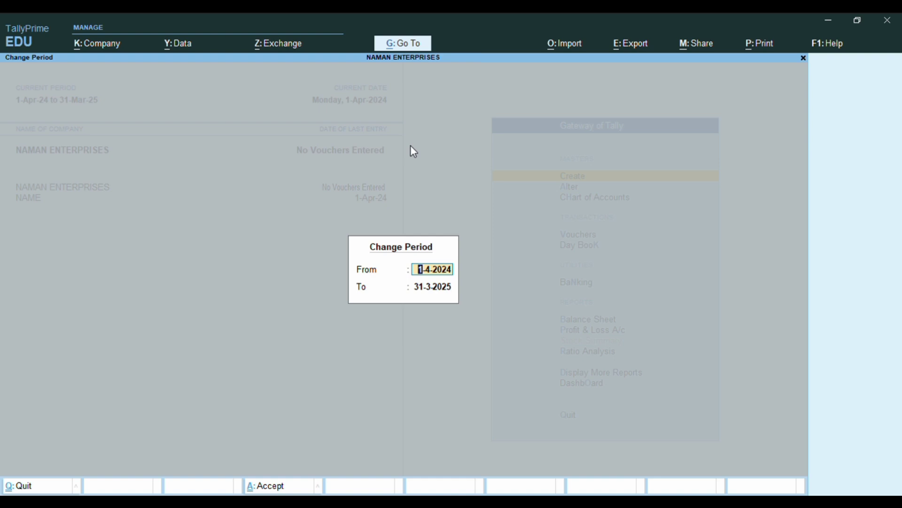
key("Return")
key("Return")
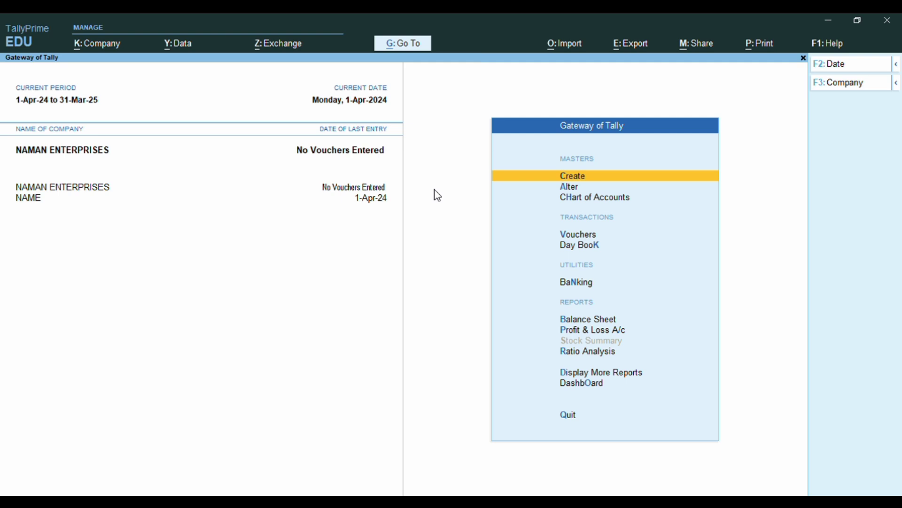
Choose Alter from the Alt+K company menu and select NAMAN ENTERPRISES.
key("alt+k")
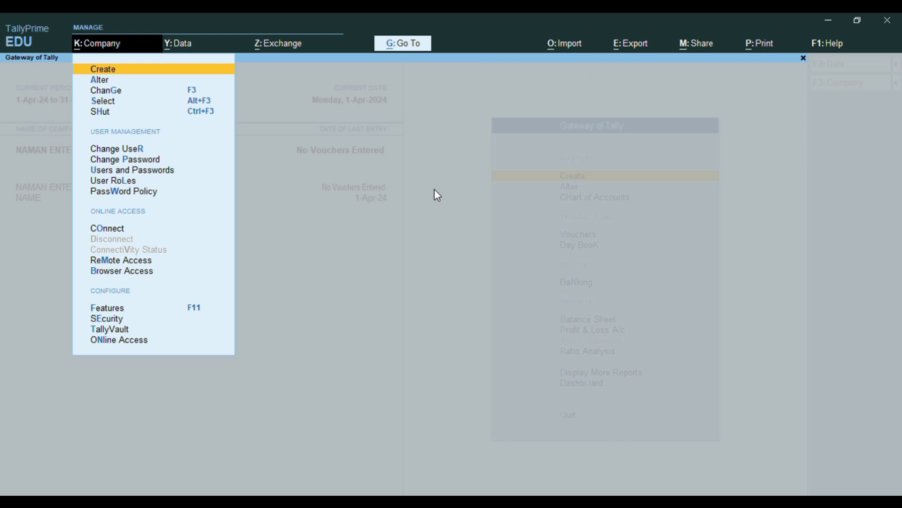
key("Down")
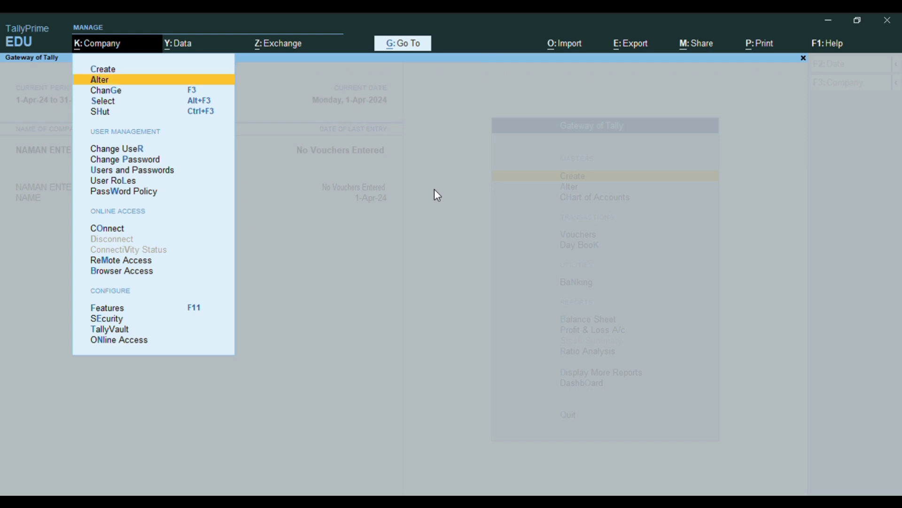
key("Return")
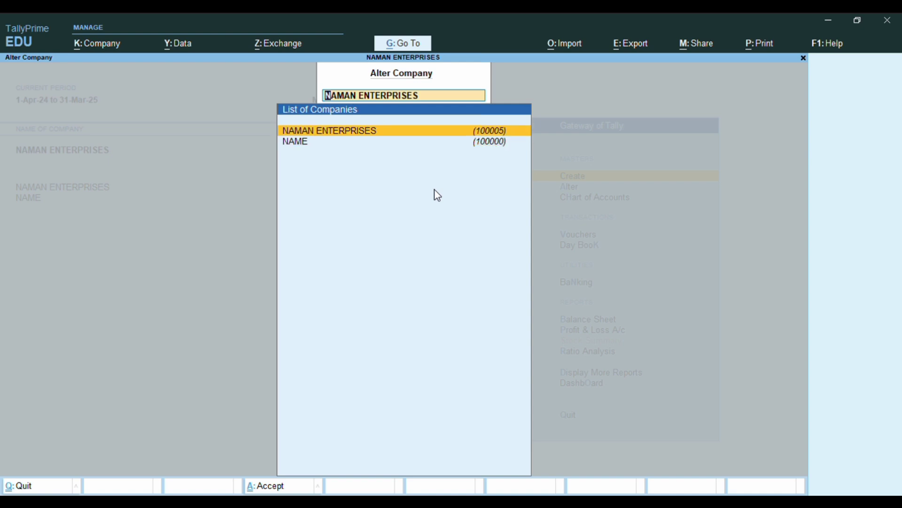
key("Return")
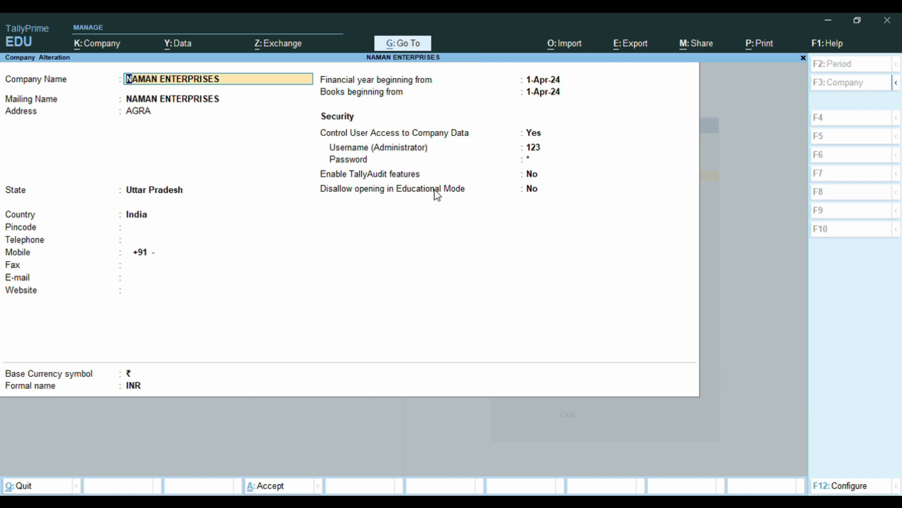
Replace the address AGRA with BODLA, save with Ctrl+A, and exit Alter Company.
key("Return")
key("Return")
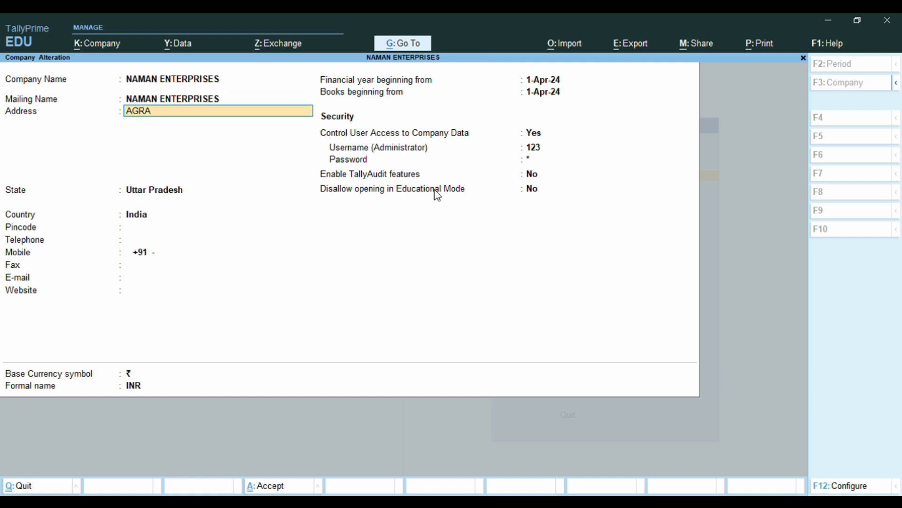
type("DE")
key("BackSpace")
key("BackSpace")
type("BODLA")
key("Return")
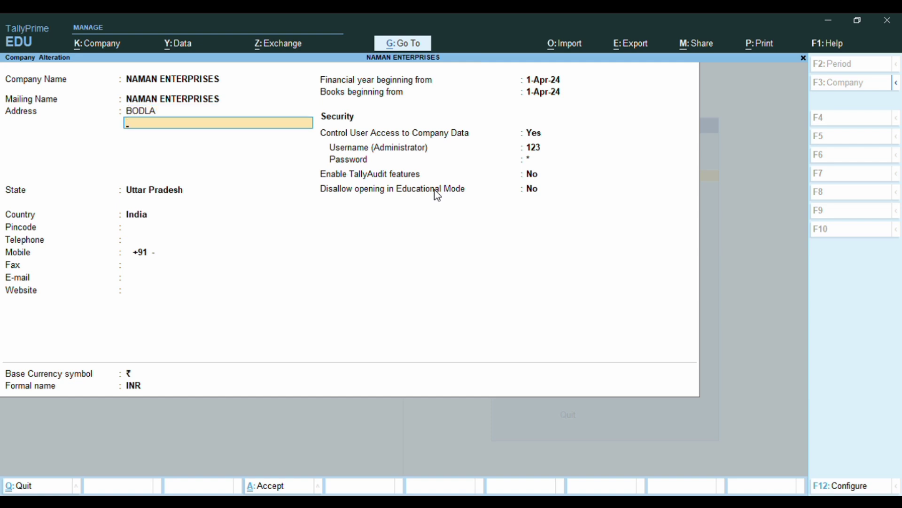
key("Return")
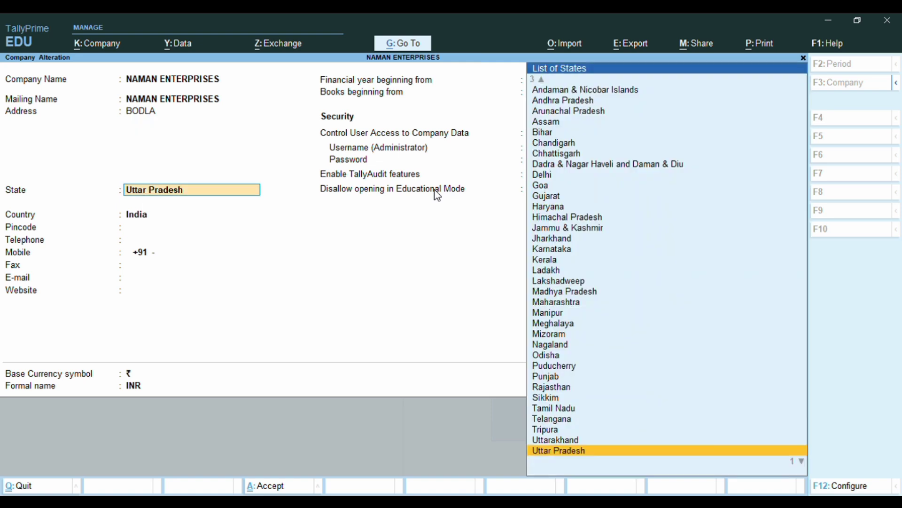
key("Return")
key("Return")
key("Return")
key("Return")
key("Return")
key("Return")
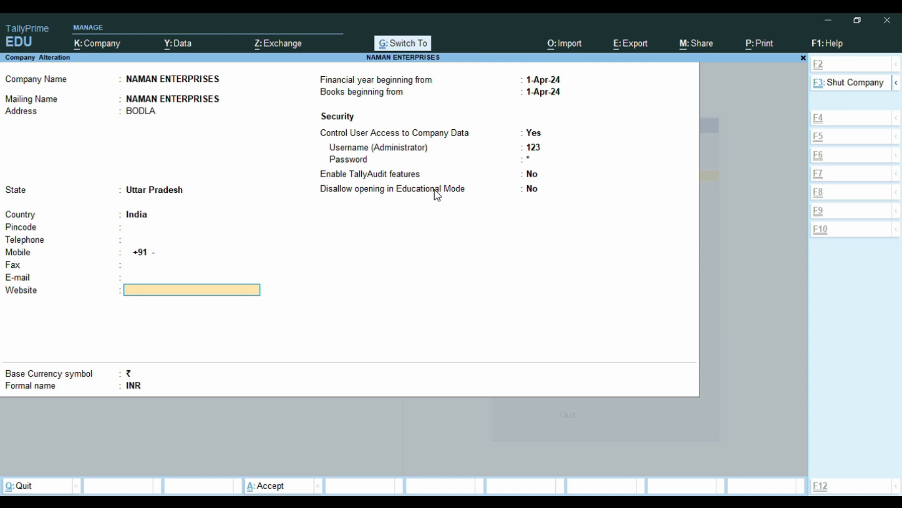
key("ctrl+a")
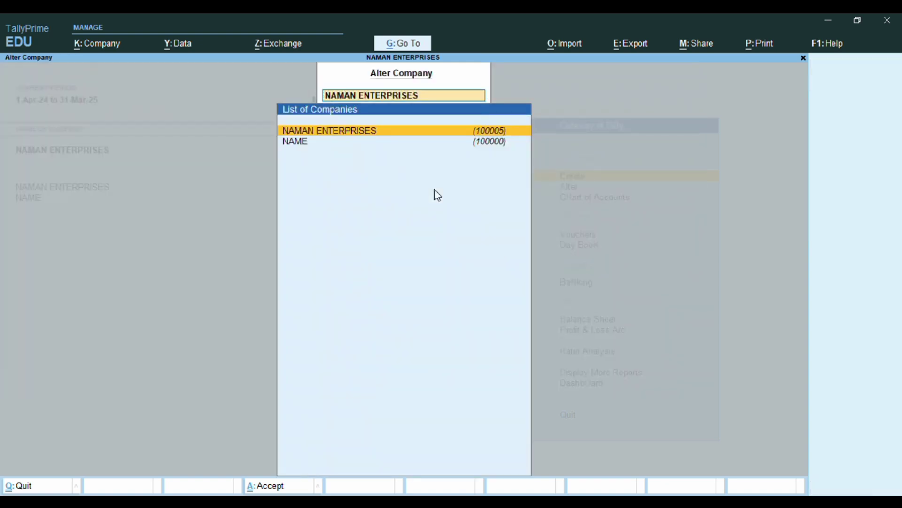
key("Escape")
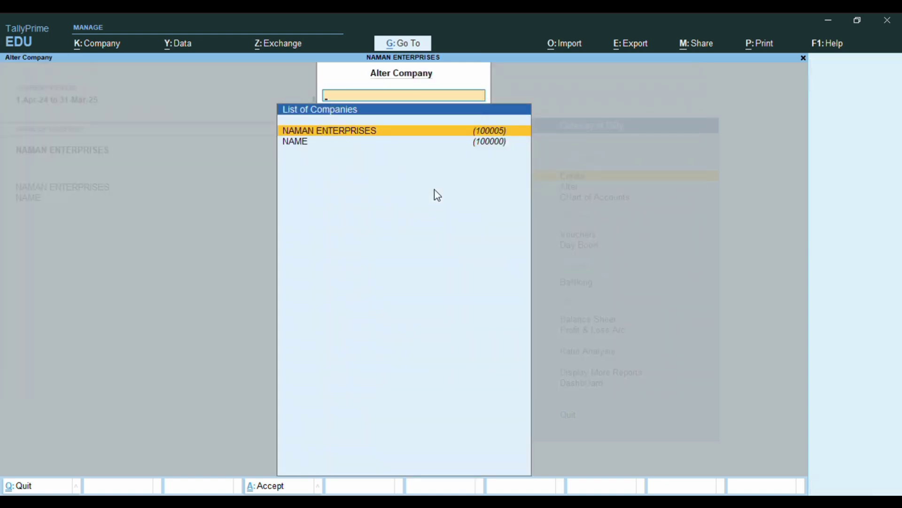
key("Escape")
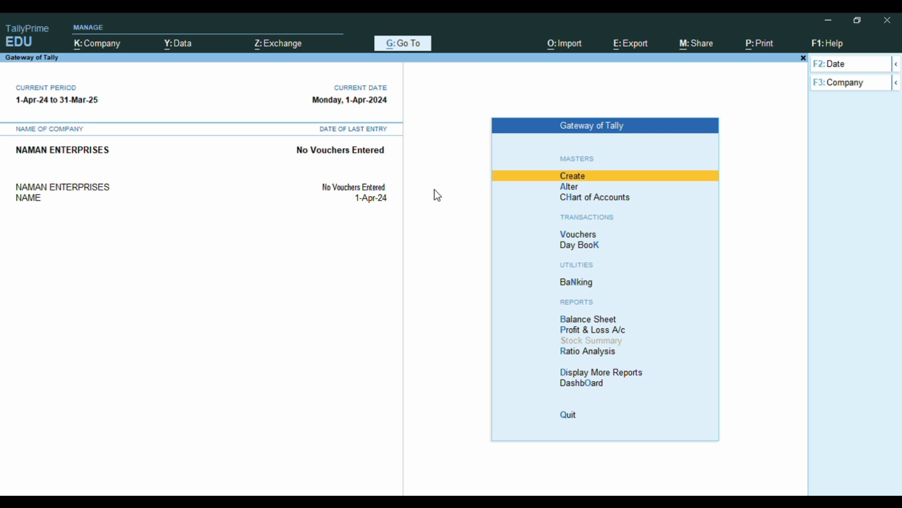